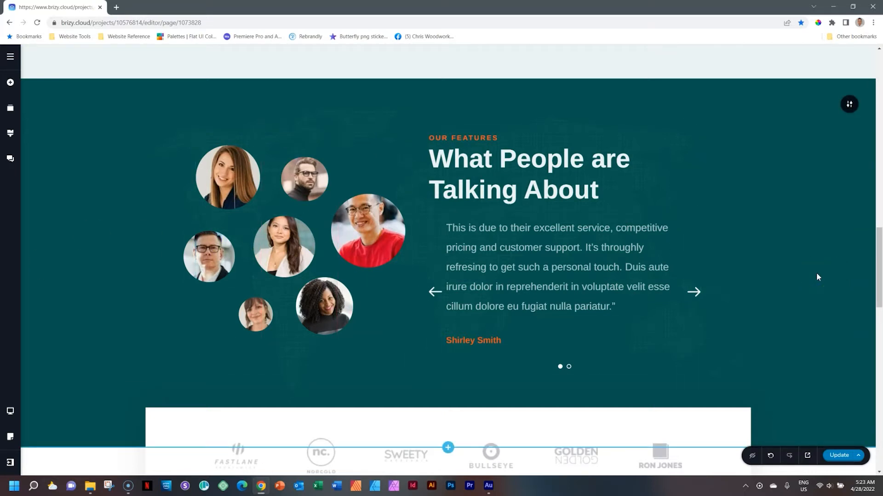
# Add an image element to the first column of the empty three-column block below the footer
pyautogui.moveTo(878, 264); pyautogui.dragTo(879, 465)
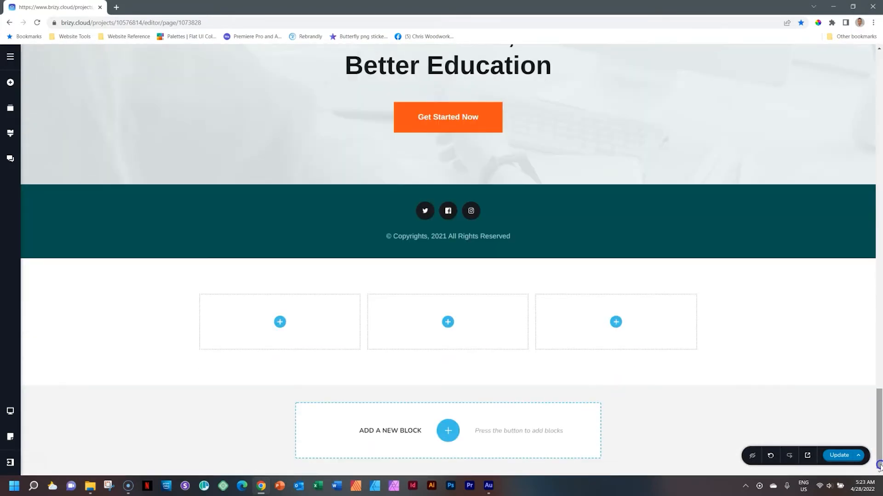
pyautogui.click(279, 322)
pyautogui.moveTo(51, 158); pyautogui.dragTo(257, 322)
pyautogui.click(273, 327)
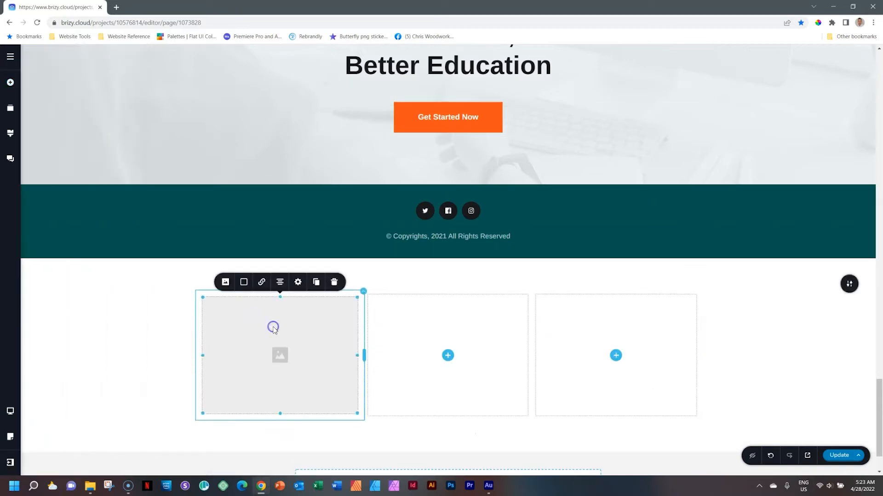
# Load the "full scale" picture from the Circle Images folder into the first column's image placeholder
pyautogui.click(224, 281)
pyautogui.click(244, 209)
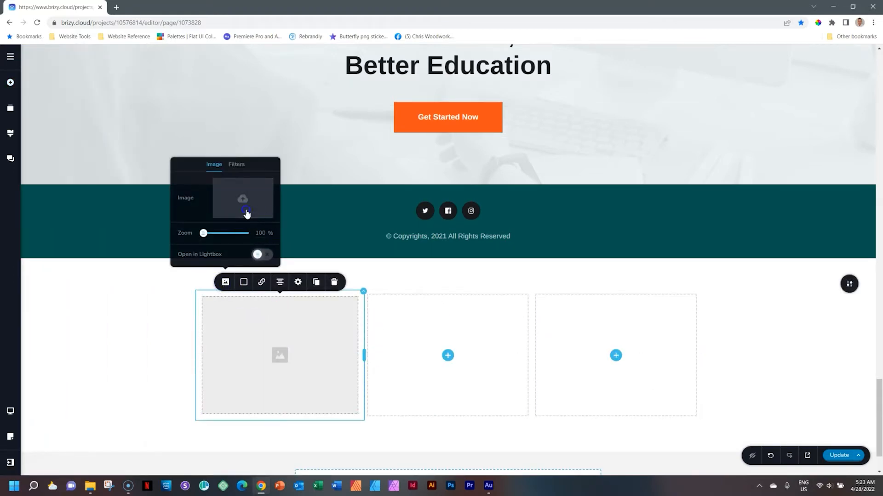
pyautogui.click(112, 78)
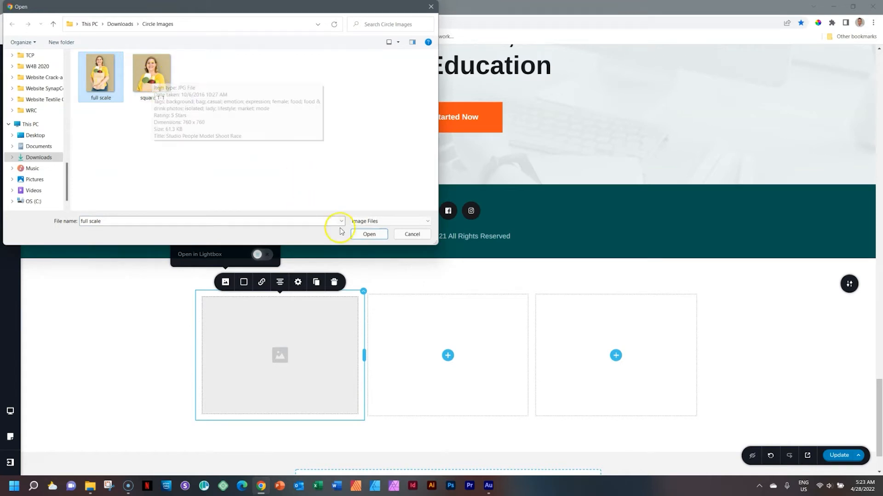
pyautogui.click(367, 234)
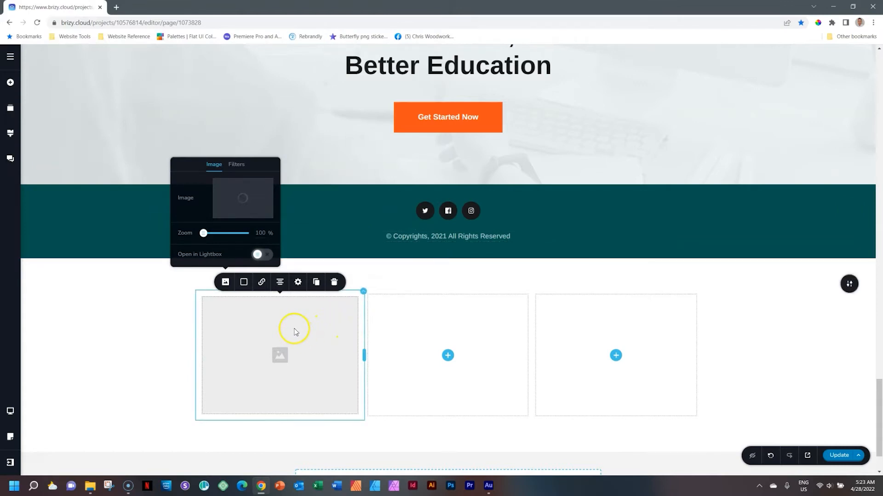
# Move the image's focal point up onto the woman's face so her head shows within the frame
pyautogui.moveTo(878, 393); pyautogui.dragTo(879, 407)
pyautogui.click(341, 317)
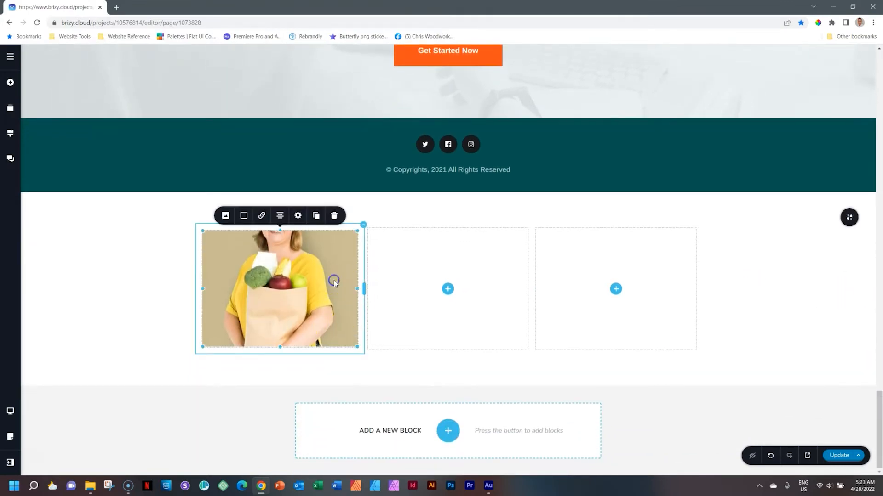
pyautogui.click(229, 217)
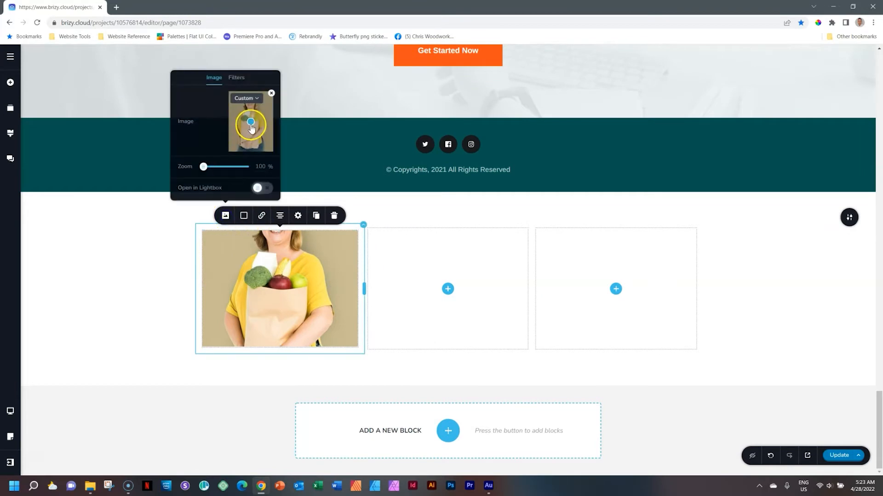
pyautogui.moveTo(251, 127); pyautogui.dragTo(250, 106)
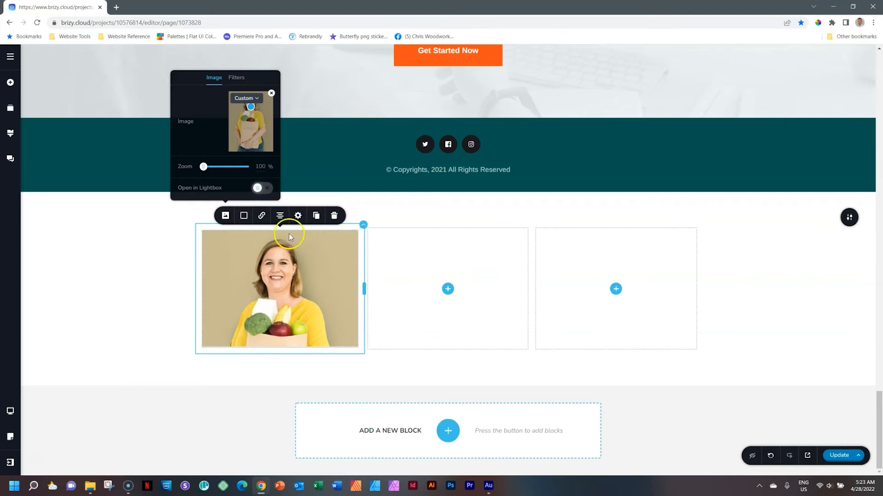
pyautogui.click(323, 269)
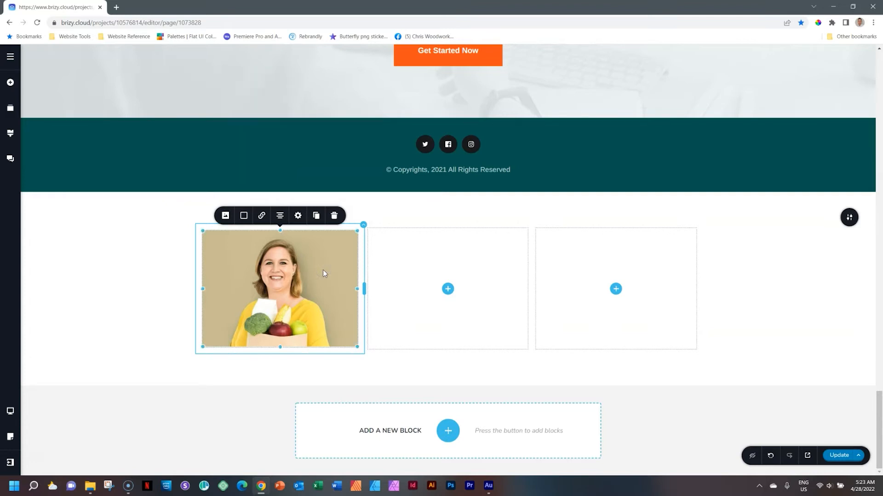
# Set the image's corner radius to 300 px in its styling settings
pyautogui.click(297, 216)
pyautogui.click(277, 190)
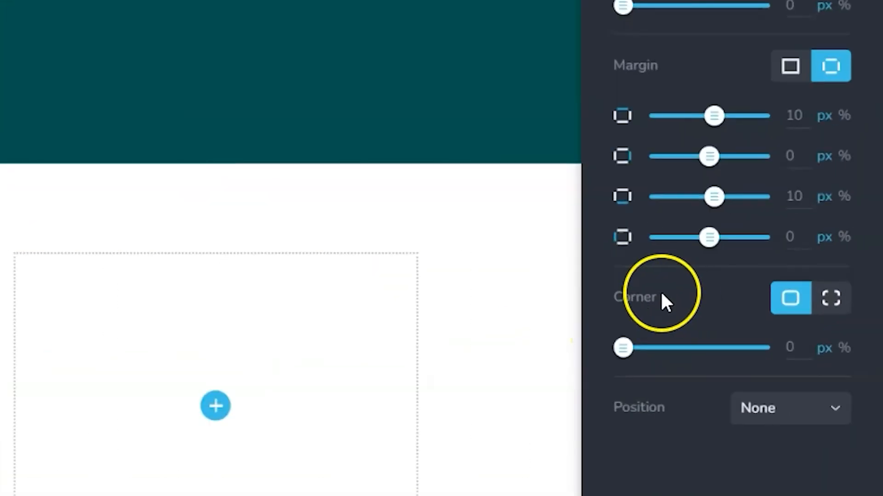
pyautogui.moveTo(620, 350); pyautogui.dragTo(782, 353)
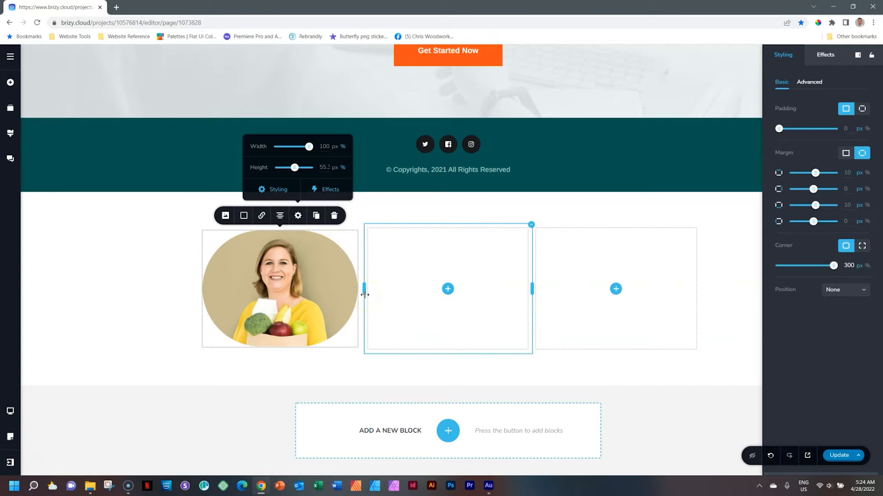
# Stretch the rounded image downward to a height of about 69% so it approaches a circle
pyautogui.click(266, 294)
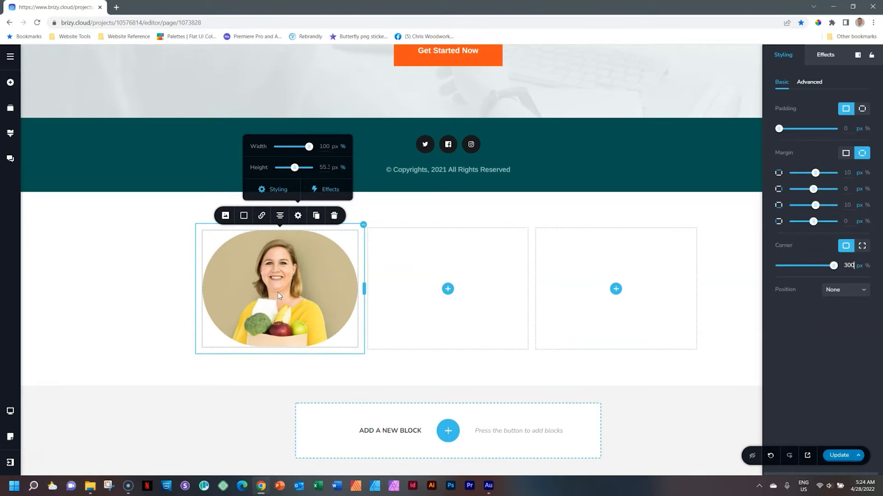
pyautogui.click(279, 293)
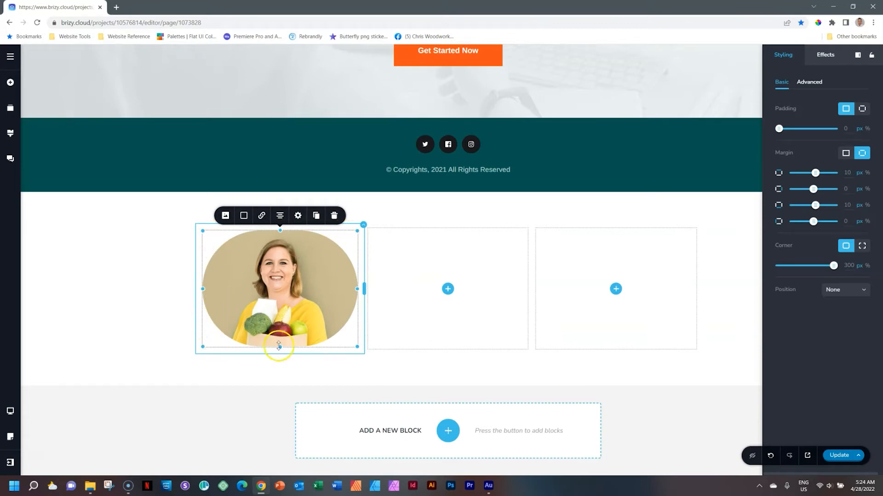
pyautogui.moveTo(278, 347); pyautogui.dragTo(277, 378)
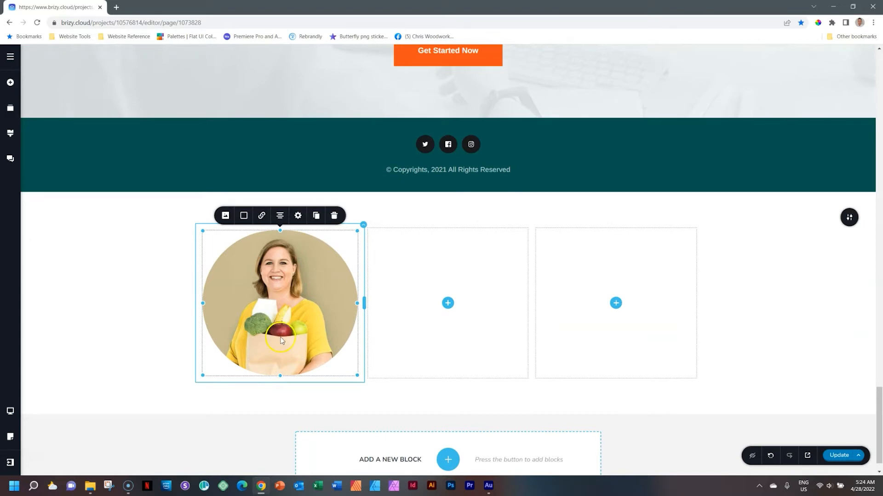
# Set the image's height value to 100 and switch both width and height to pixels, giving 100 by 100 px
pyautogui.click(298, 219)
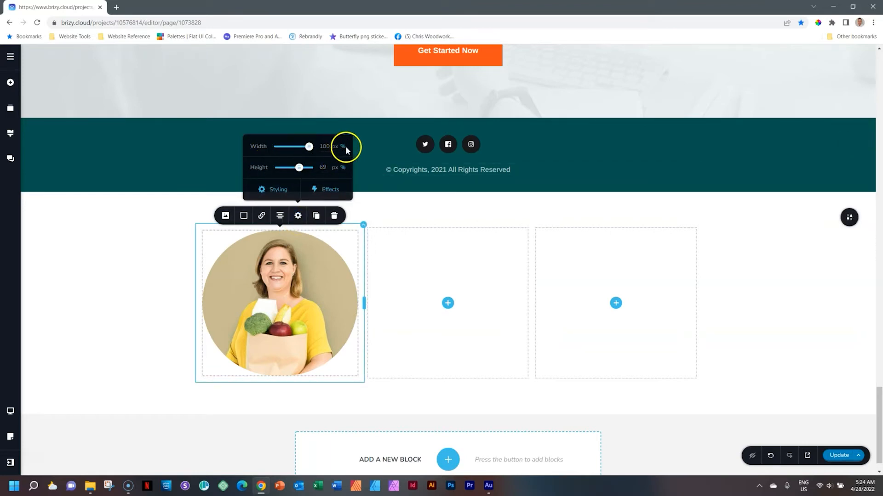
pyautogui.doubleClick(325, 168)
pyautogui.write('100')
pyautogui.press('Return')
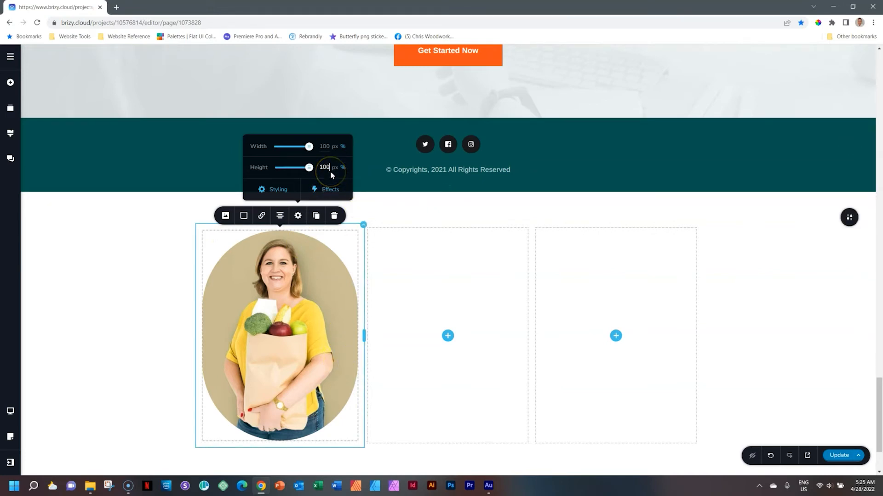
pyautogui.click(333, 147)
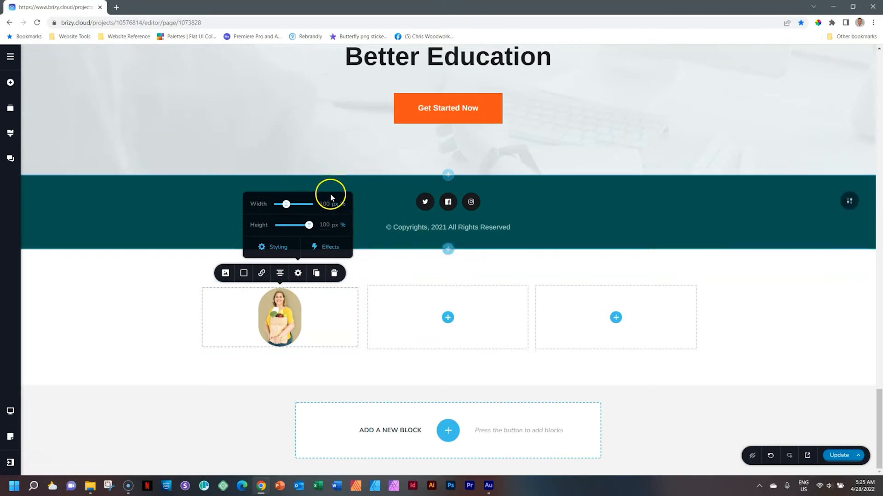
pyautogui.click(333, 226)
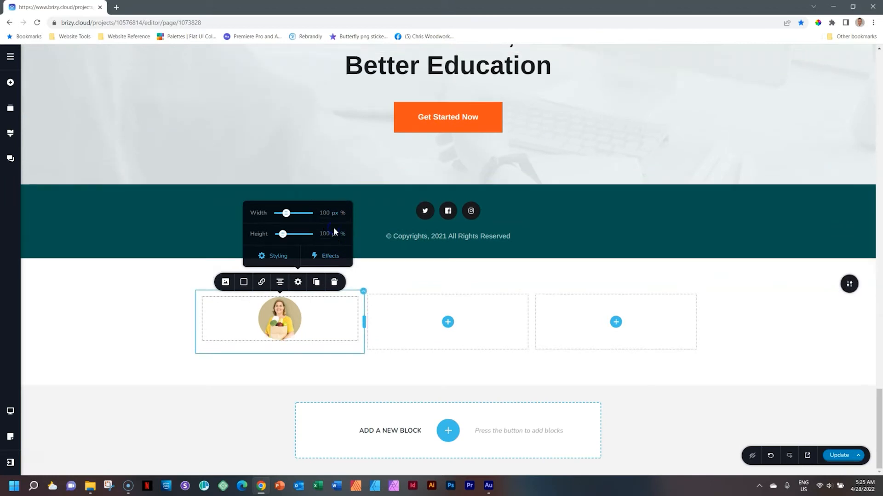
# Scale the circular image up proportionally to fill the first column, about 359 px wide and high
pyautogui.click(279, 327)
pyautogui.click(276, 320)
pyautogui.moveTo(300, 339); pyautogui.dragTo(713, 429)
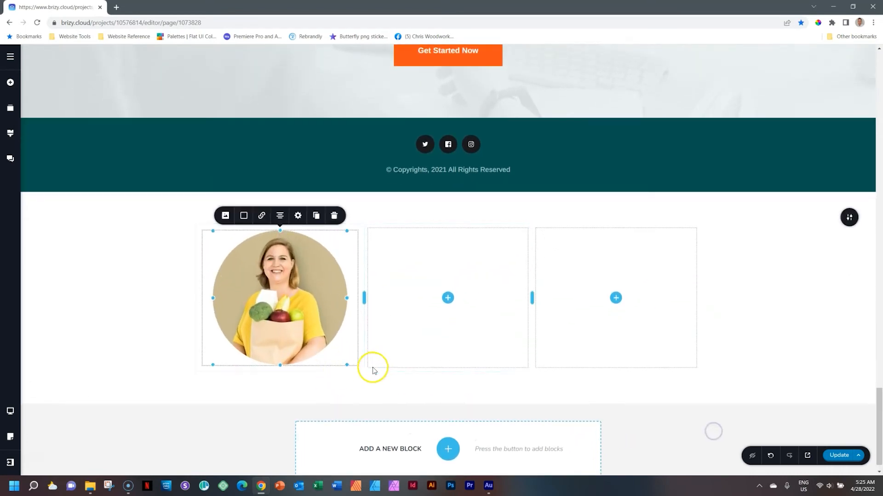
pyautogui.moveTo(212, 364); pyautogui.dragTo(175, 385)
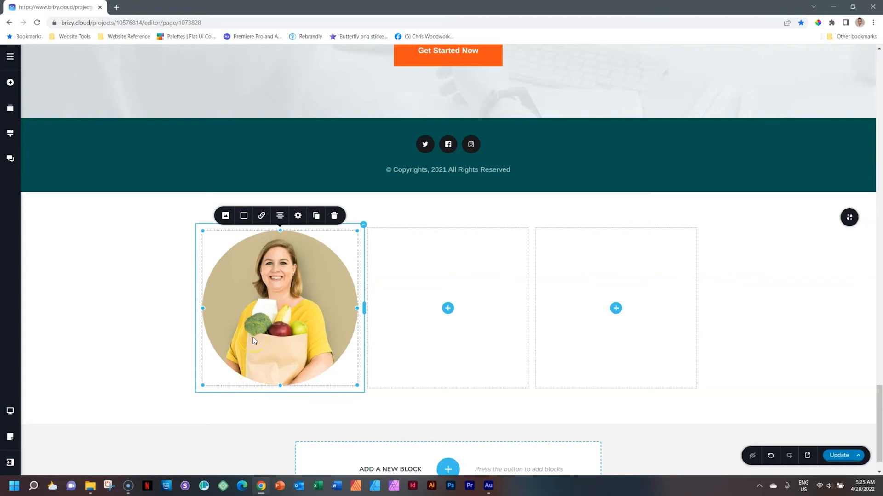
# Switch to the tablet view and check the first image's width and height settings
pyautogui.click(736, 284)
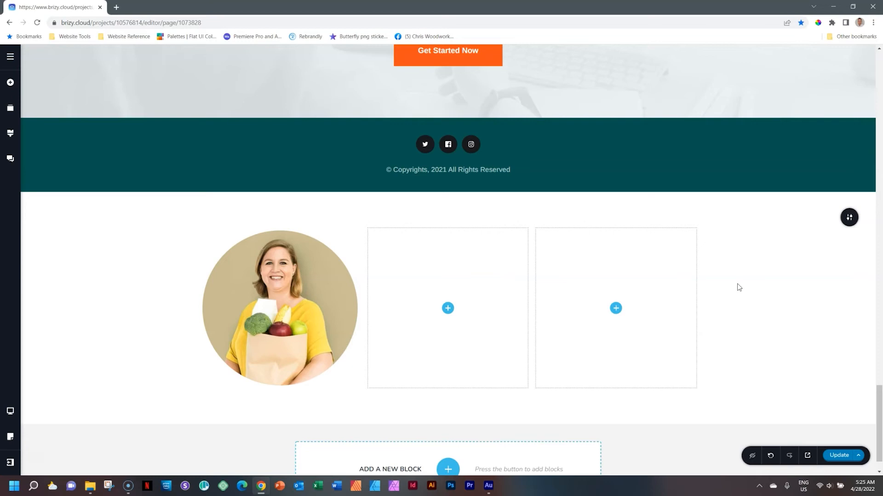
pyautogui.moveTo(10, 411)
pyautogui.click(76, 400)
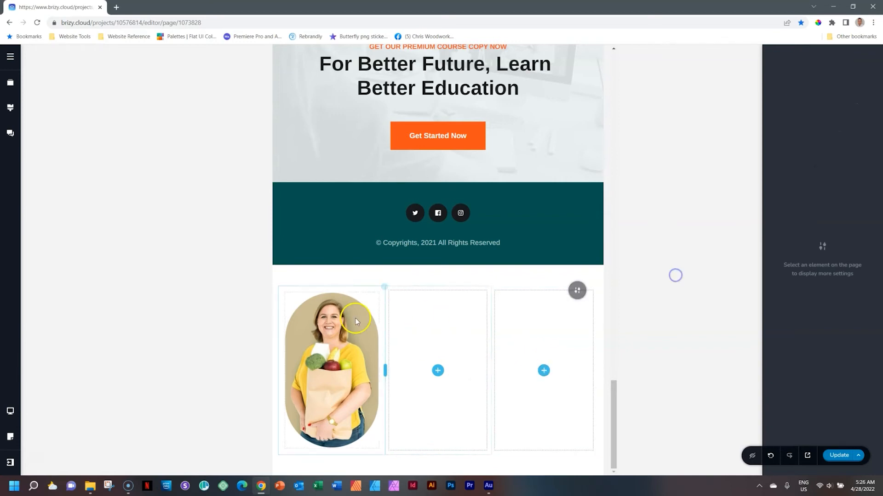
pyautogui.click(311, 310)
pyautogui.click(360, 278)
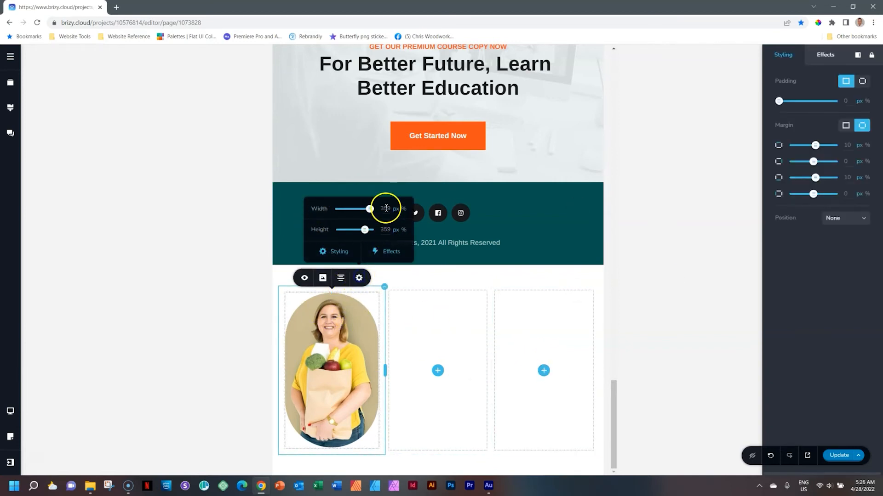
# Try scaling the image down from its corner in the tablet view, and undo the resize
pyautogui.click(326, 356)
pyautogui.moveTo(376, 448); pyautogui.dragTo(341, 351)
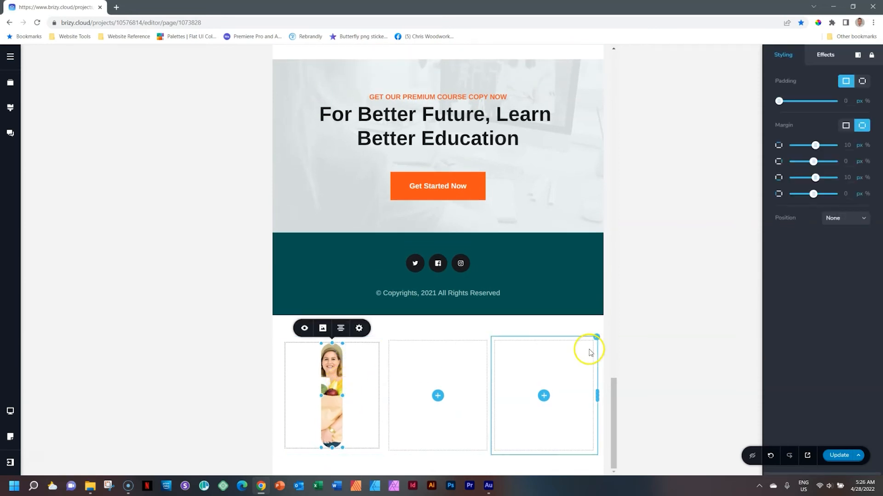
pyautogui.click(652, 321)
pyautogui.hotkey('ctrl', 'z')
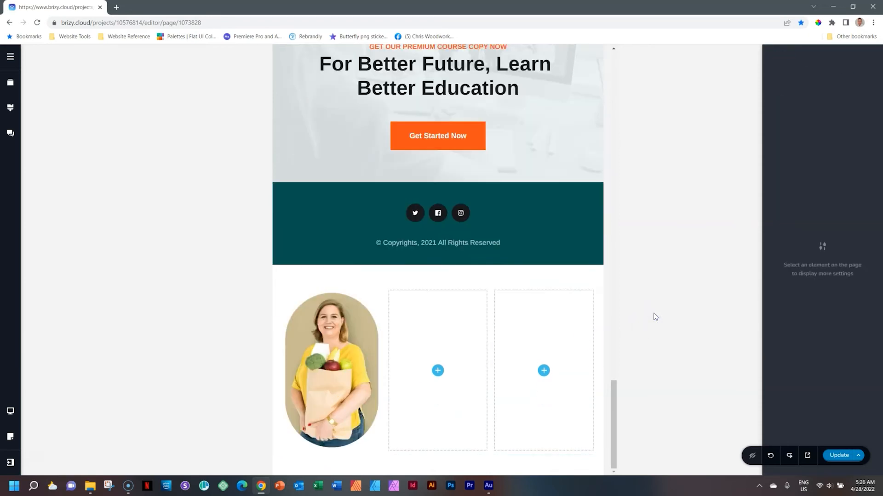
# Switch to the mobile view and examine the shape of the image in the stacked columns
pyautogui.click(416, 322)
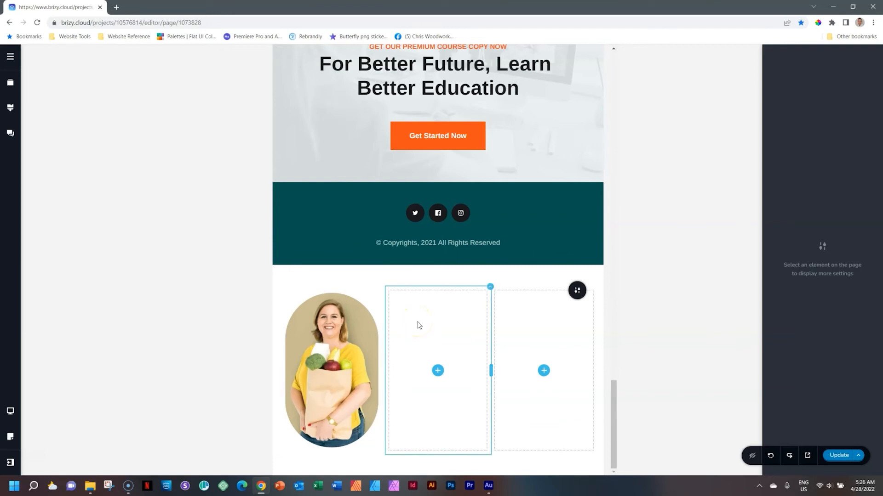
pyautogui.hotkey('ctrl', 'z')
pyautogui.click(491, 394)
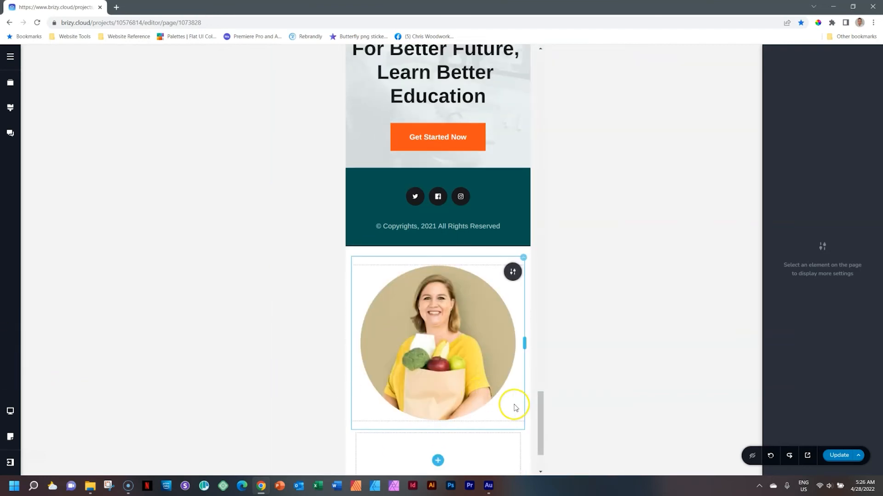
pyautogui.moveTo(541, 414); pyautogui.dragTo(539, 431)
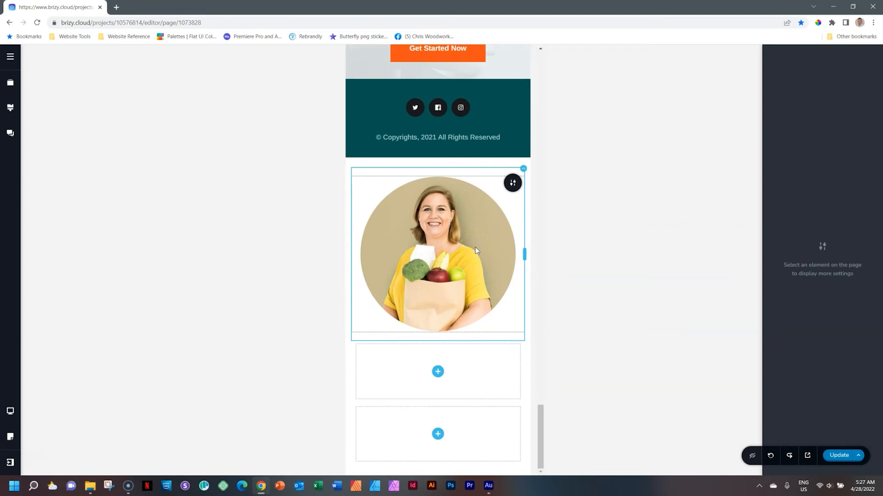
# Return to the desktop view and add an image element to the block's second column
pyautogui.hotkey('ctrl', 'Up')
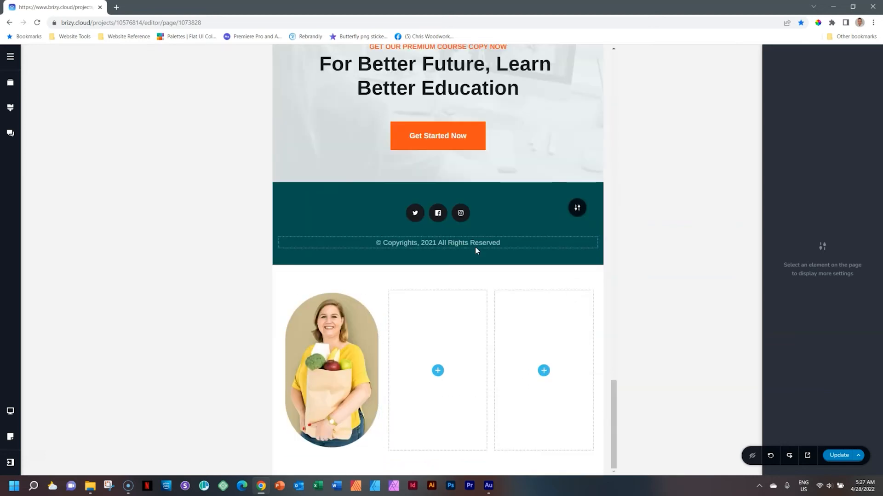
pyautogui.hotkey('ctrl', 'Up')
pyautogui.moveTo(878, 356); pyautogui.dragTo(879, 432)
pyautogui.click(447, 269)
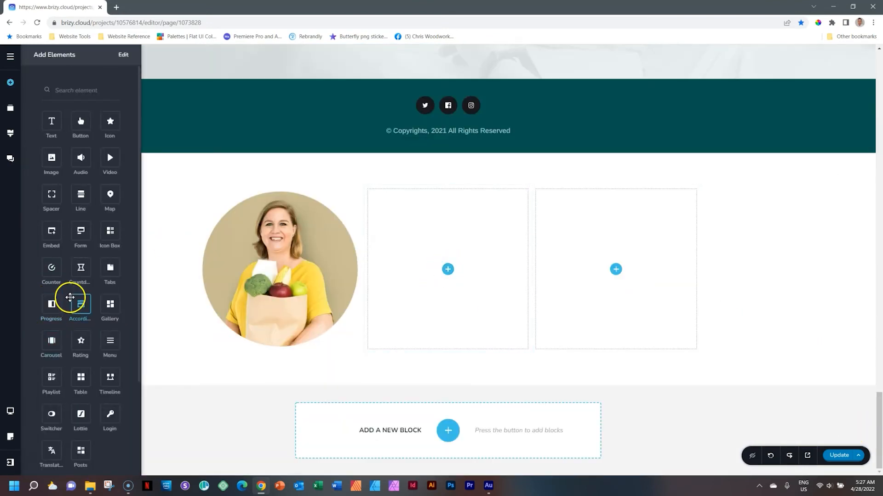
pyautogui.moveTo(54, 159); pyautogui.dragTo(443, 270)
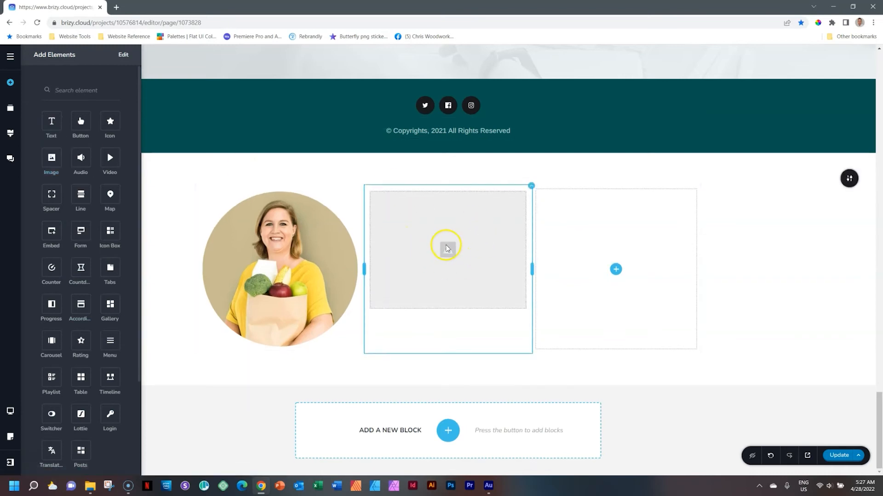
# Load the "square 1-1" picture from the Circle Images folder into the second column's image placeholder
pyautogui.click(446, 249)
pyautogui.click(393, 323)
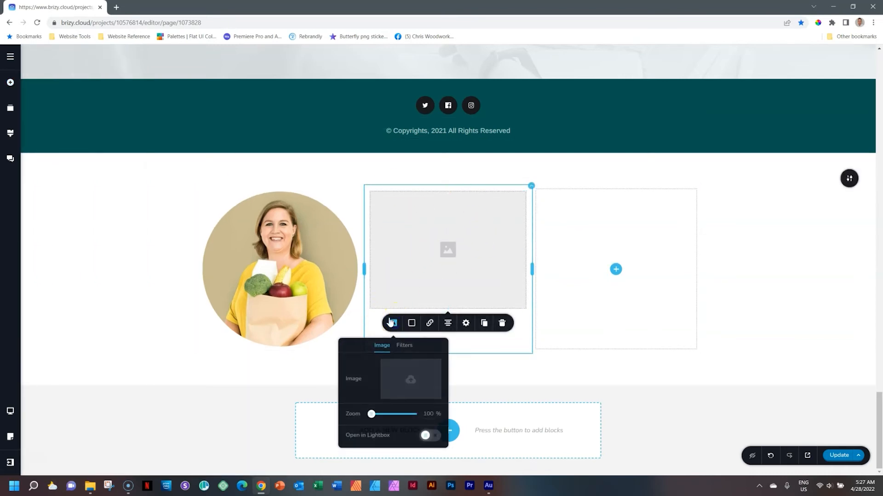
pyautogui.click(411, 376)
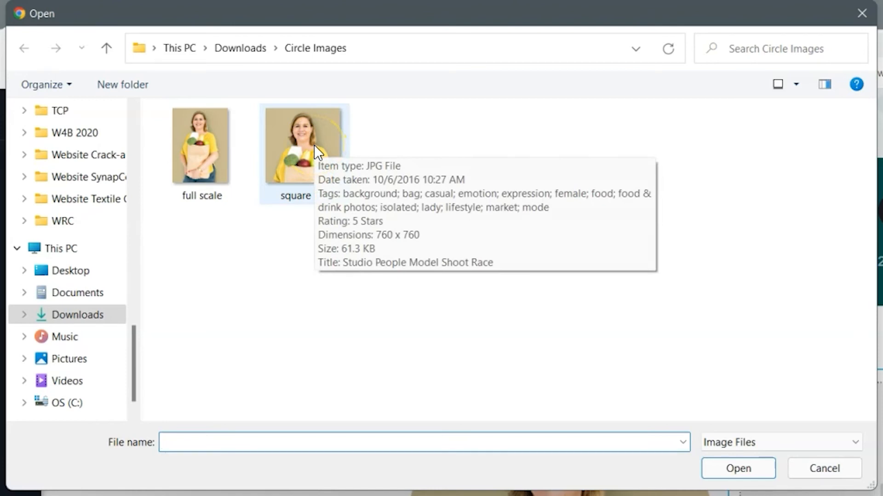
pyautogui.click(313, 145)
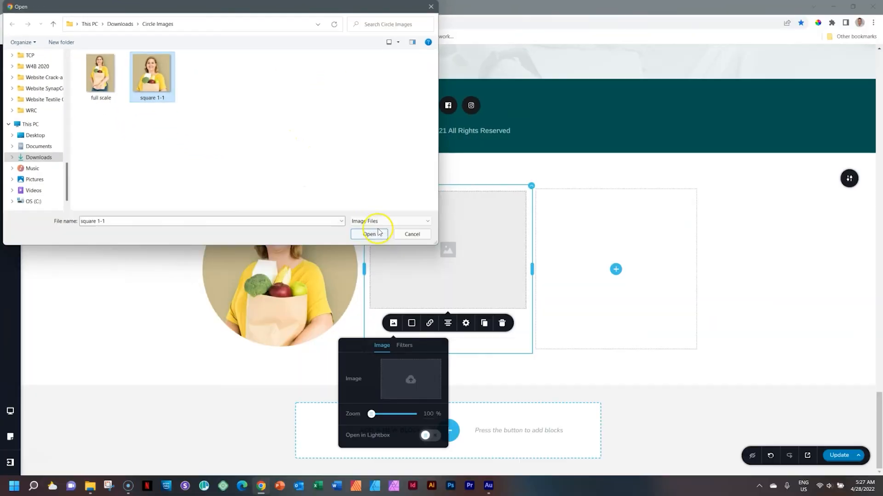
pyautogui.click(738, 468)
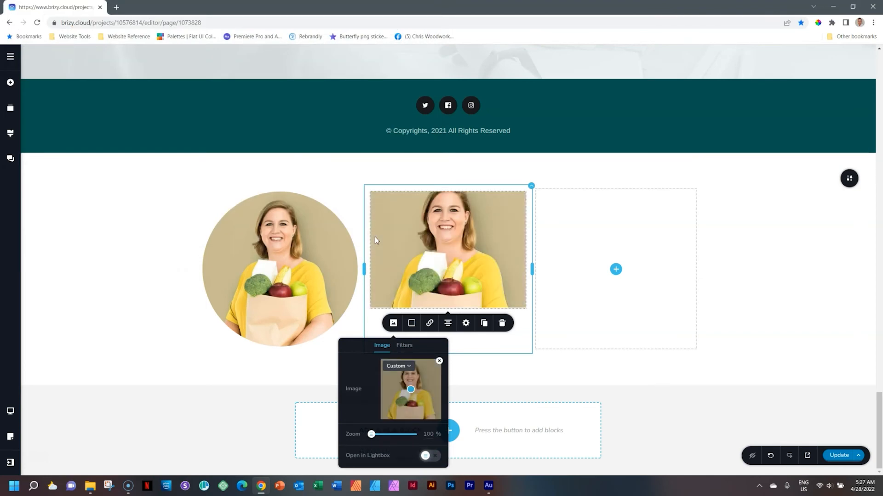
# Set the second column's image height to 100% so that it matches its width
pyautogui.click(465, 323)
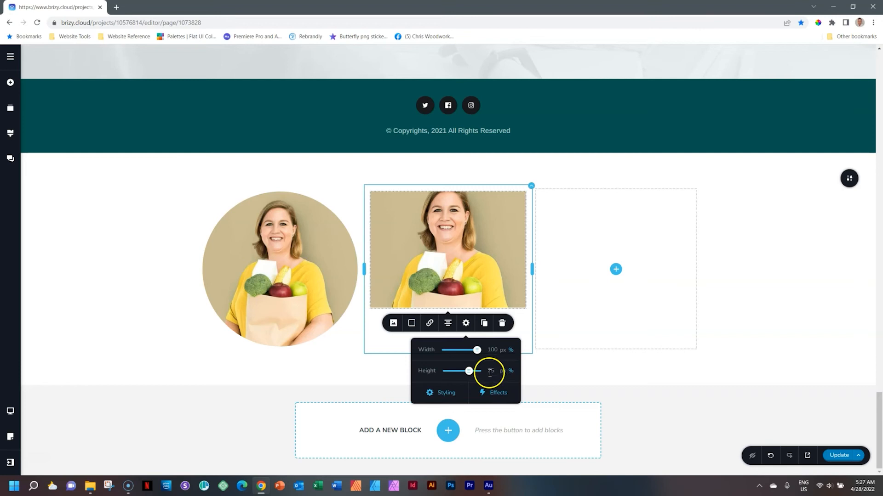
pyautogui.moveTo(472, 375); pyautogui.dragTo(485, 374)
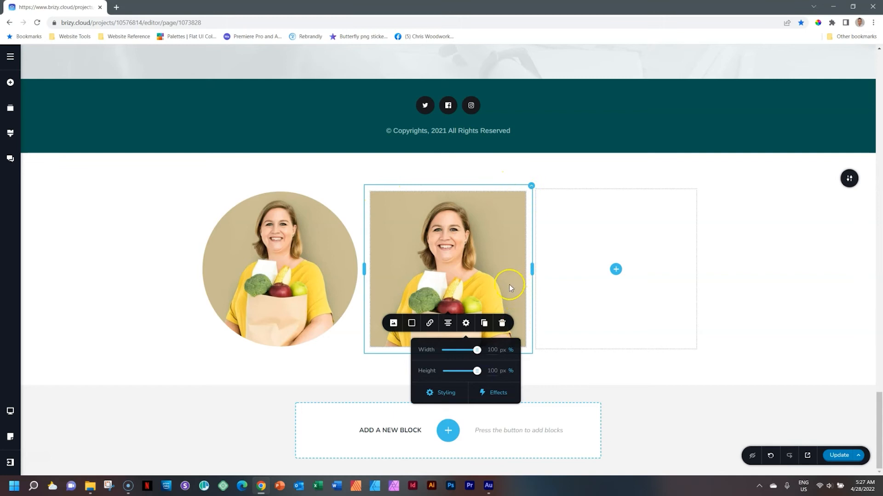
# Round the second column's image into a circle by setting its corner radius to 100%
pyautogui.click(465, 323)
pyautogui.click(465, 323)
pyautogui.click(440, 392)
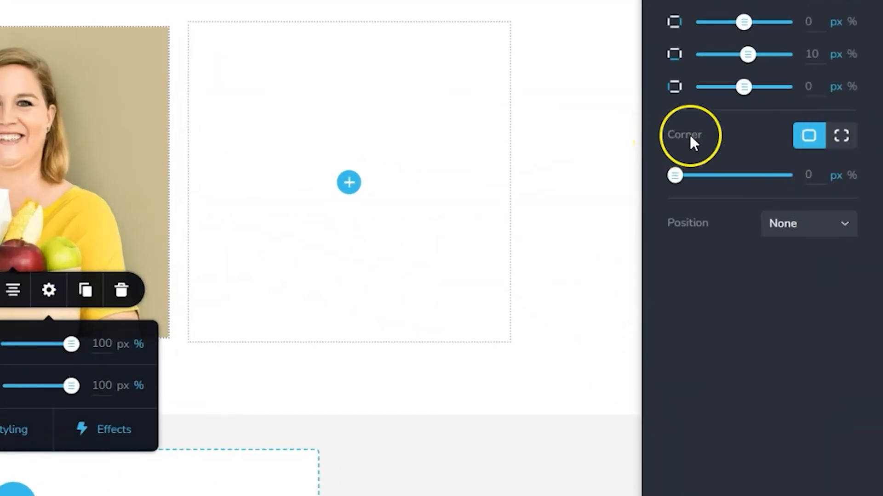
pyautogui.click(853, 176)
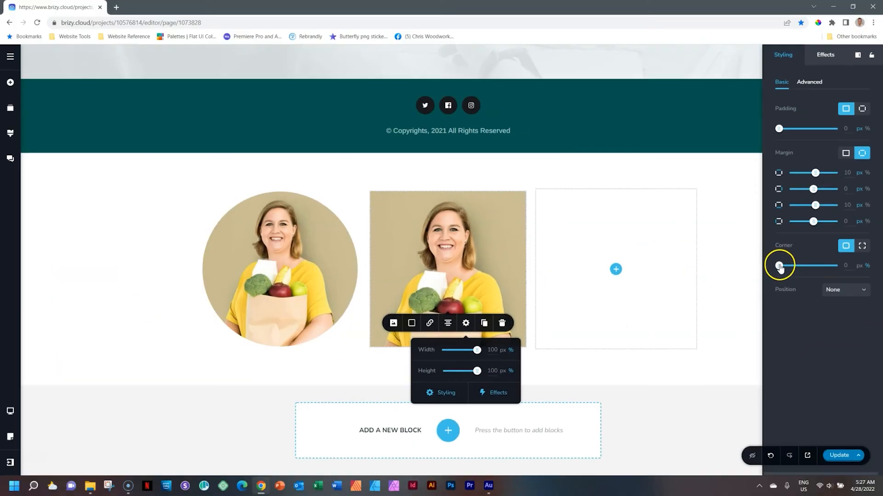
pyautogui.moveTo(677, 175); pyautogui.dragTo(722, 175)
pyautogui.moveTo(803, 266); pyautogui.dragTo(849, 268)
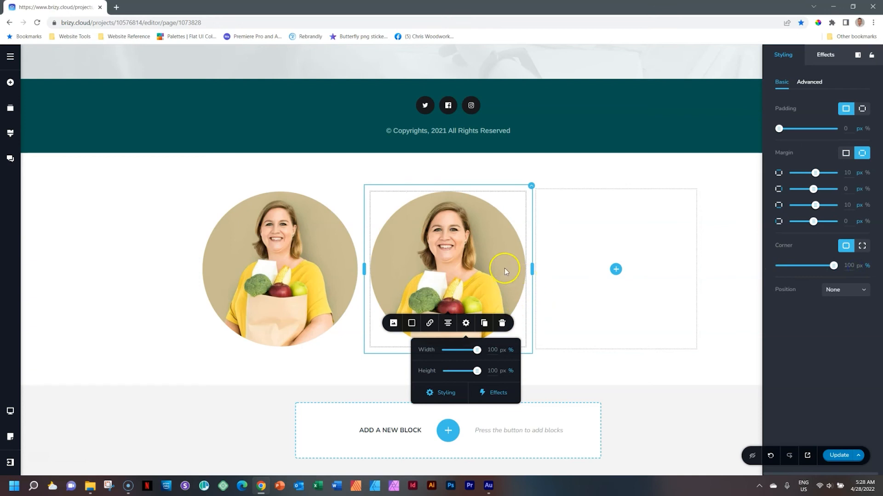
pyautogui.click(716, 274)
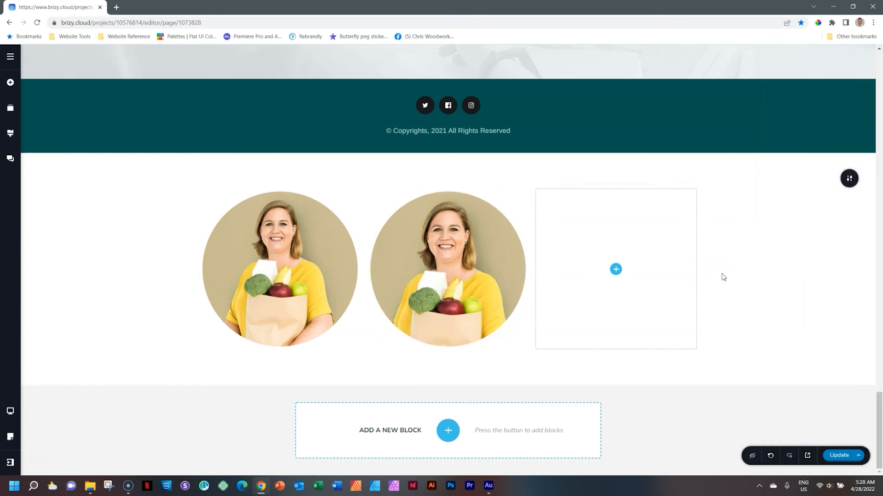
# Switch to the tablet view to compare both circular images, and try widening the second column
pyautogui.hotkey('ctrl', '-')
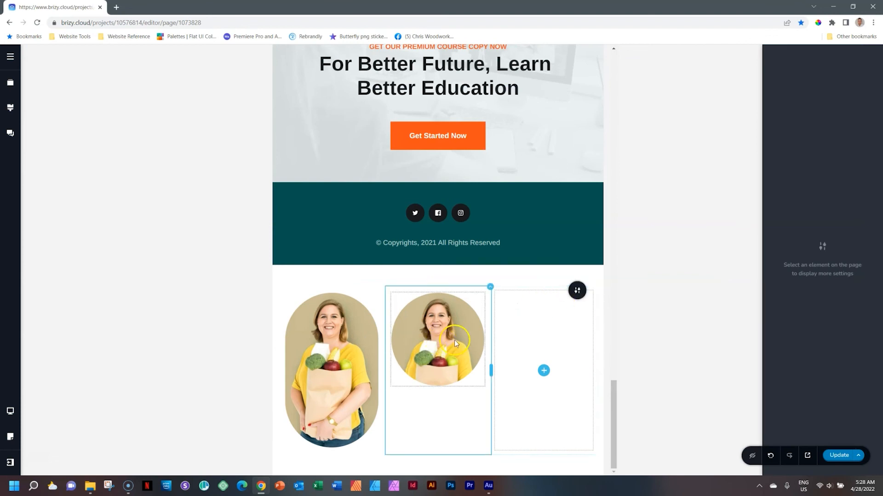
pyautogui.moveTo(491, 371); pyautogui.dragTo(508, 378)
# Examine both circular images in the mobile view and select the square-source image in the second column
pyautogui.hotkey('ctrl', 'shift', 'm')
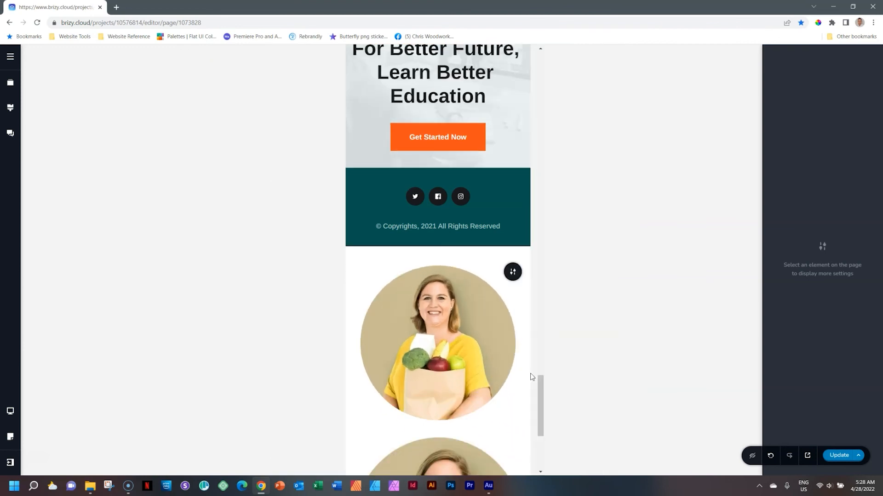
pyautogui.moveTo(540, 397); pyautogui.dragTo(542, 421)
pyautogui.click(463, 357)
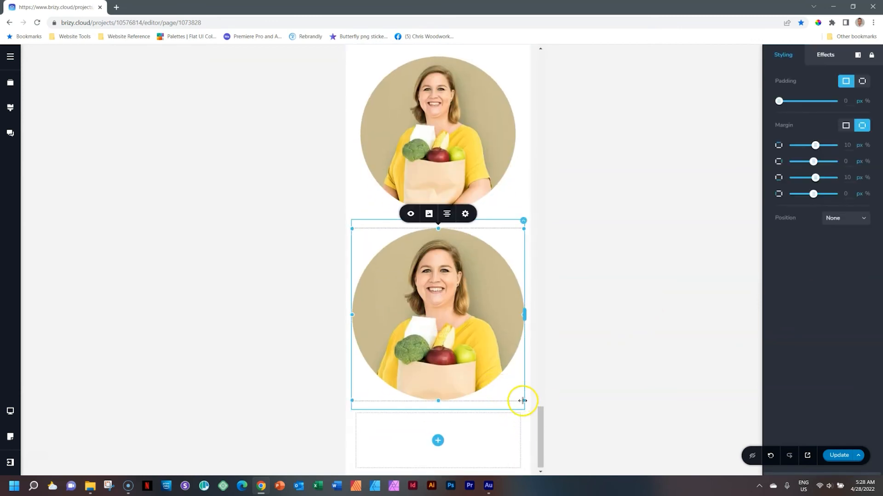
# Try scaling the second column's image down from its corner in the mobile view, and undo the resize
pyautogui.moveTo(353, 400)
pyautogui.mouseDown()
pyautogui.moveTo(406, 366)
pyautogui.moveTo(417, 372)
pyautogui.moveTo(347, 409)
pyautogui.moveTo(378, 378)
pyautogui.moveTo(413, 363)
pyautogui.moveTo(353, 394)
pyautogui.mouseUp()
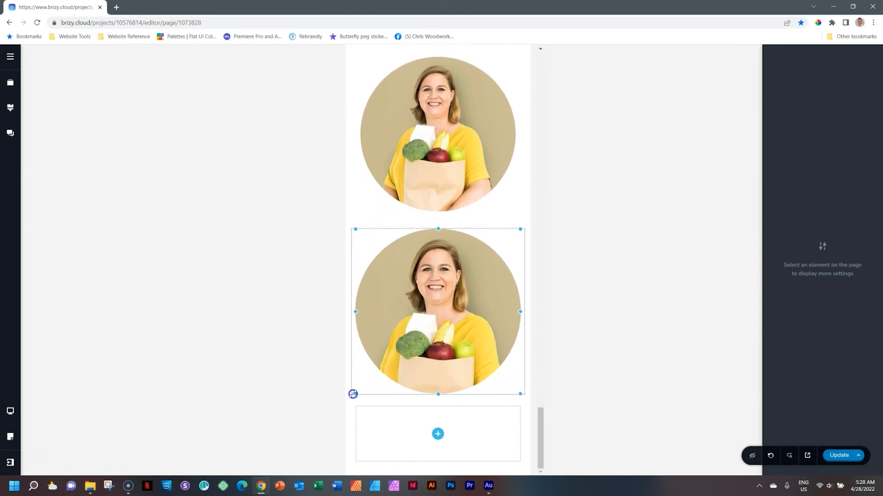
pyautogui.hotkey('ctrl', 'z')
pyautogui.hotkey('ctrl', 'z')
pyautogui.hotkey('ctrl', 'z')
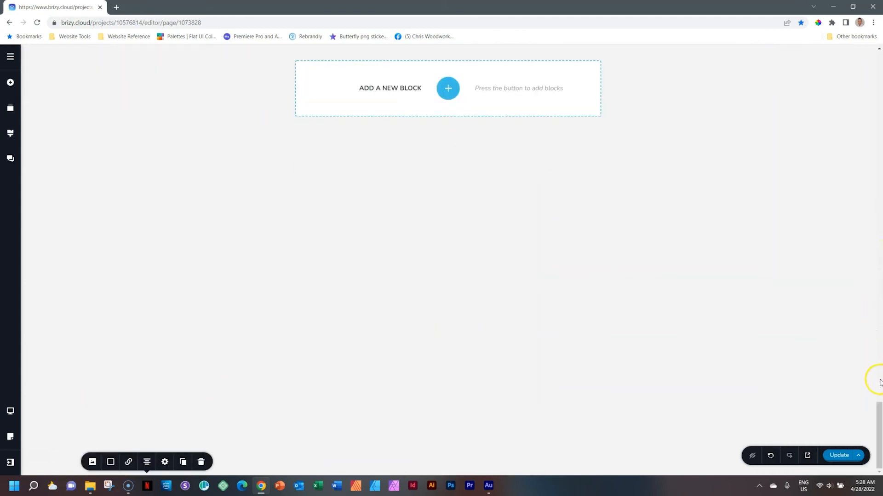
# Examine the width, height and corner radius settings of the second column's image in the desktop view
pyautogui.scroll(10, 879, 383)
pyautogui.scroll(-3, 495, 248)
pyautogui.click(468, 249)
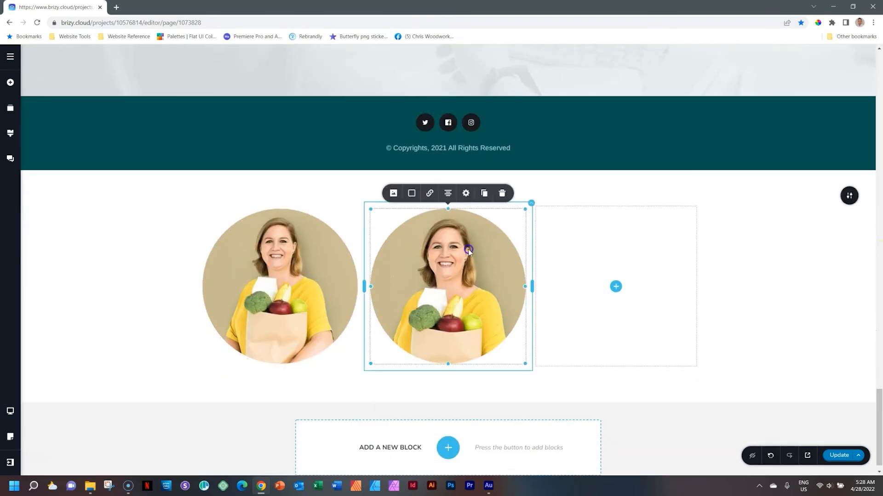
pyautogui.click(749, 237)
pyautogui.click(440, 262)
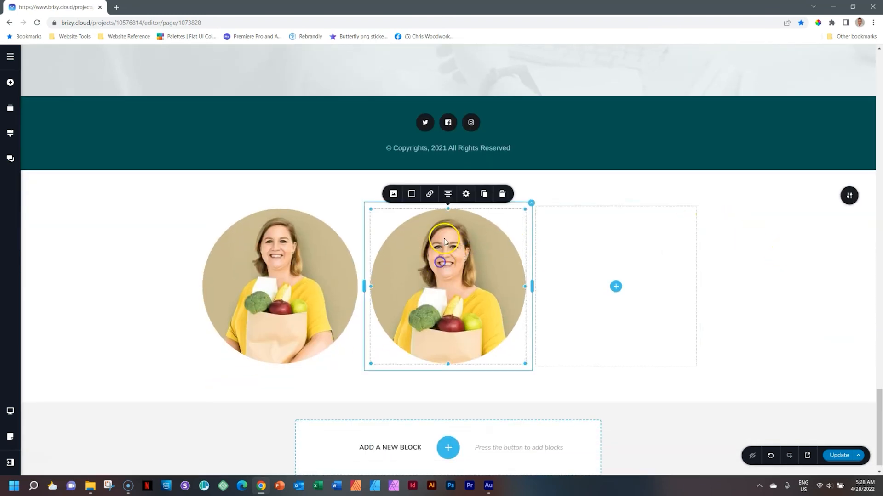
pyautogui.click(466, 194)
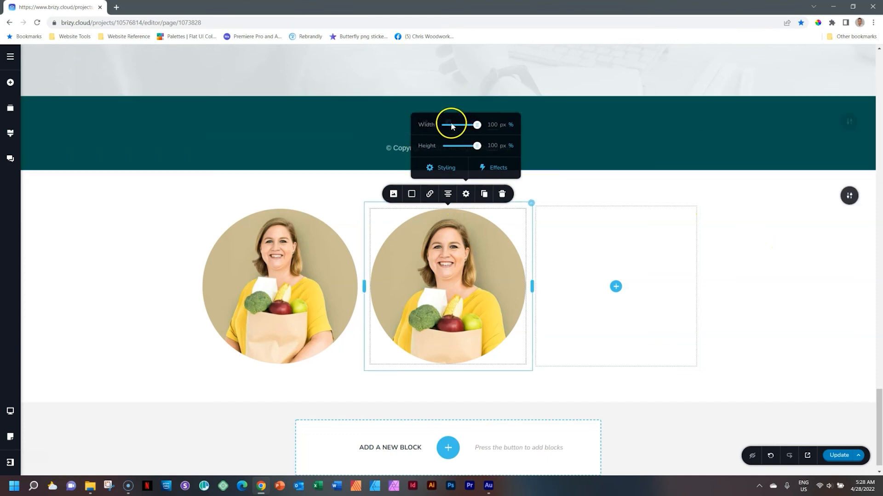
pyautogui.click(467, 195)
pyautogui.click(468, 198)
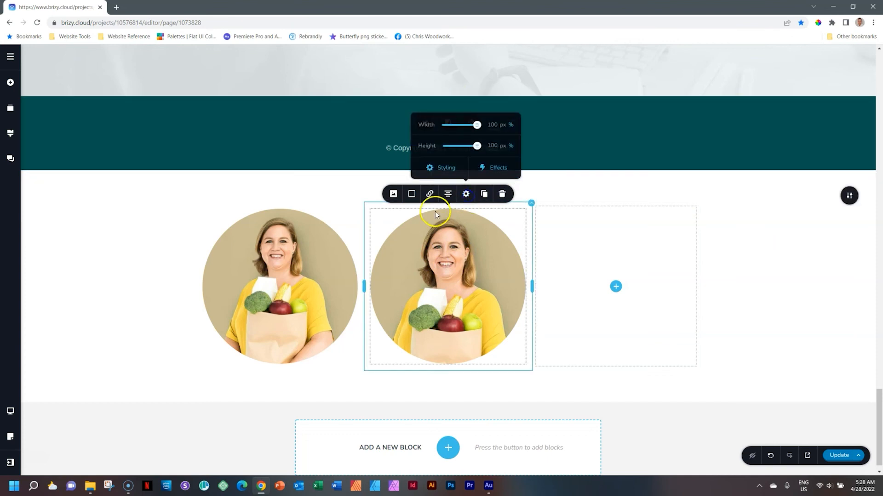
pyautogui.click(444, 174)
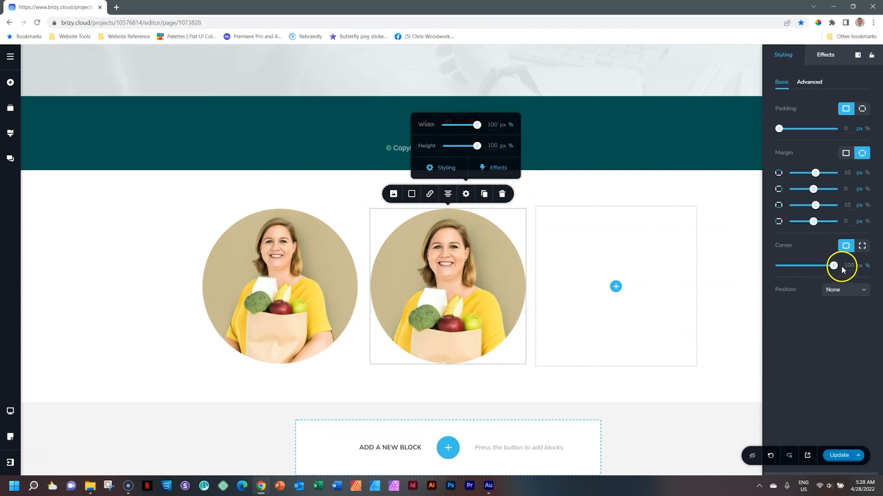
pyautogui.click(713, 277)
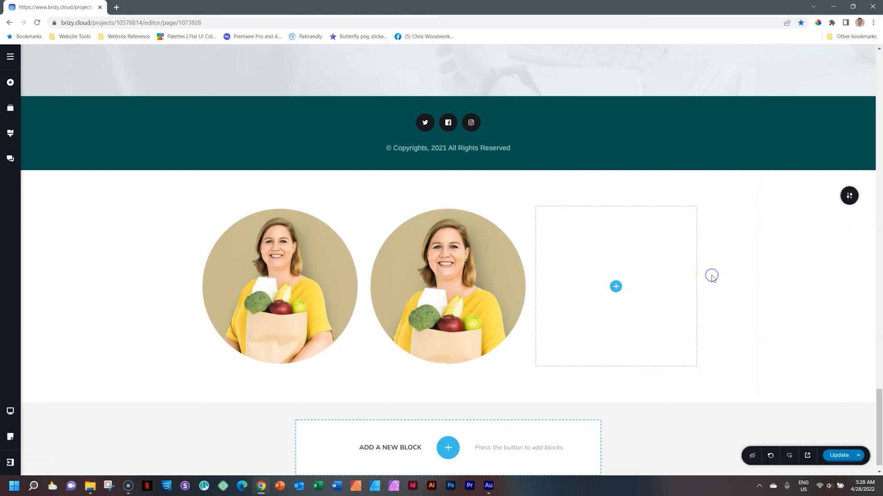